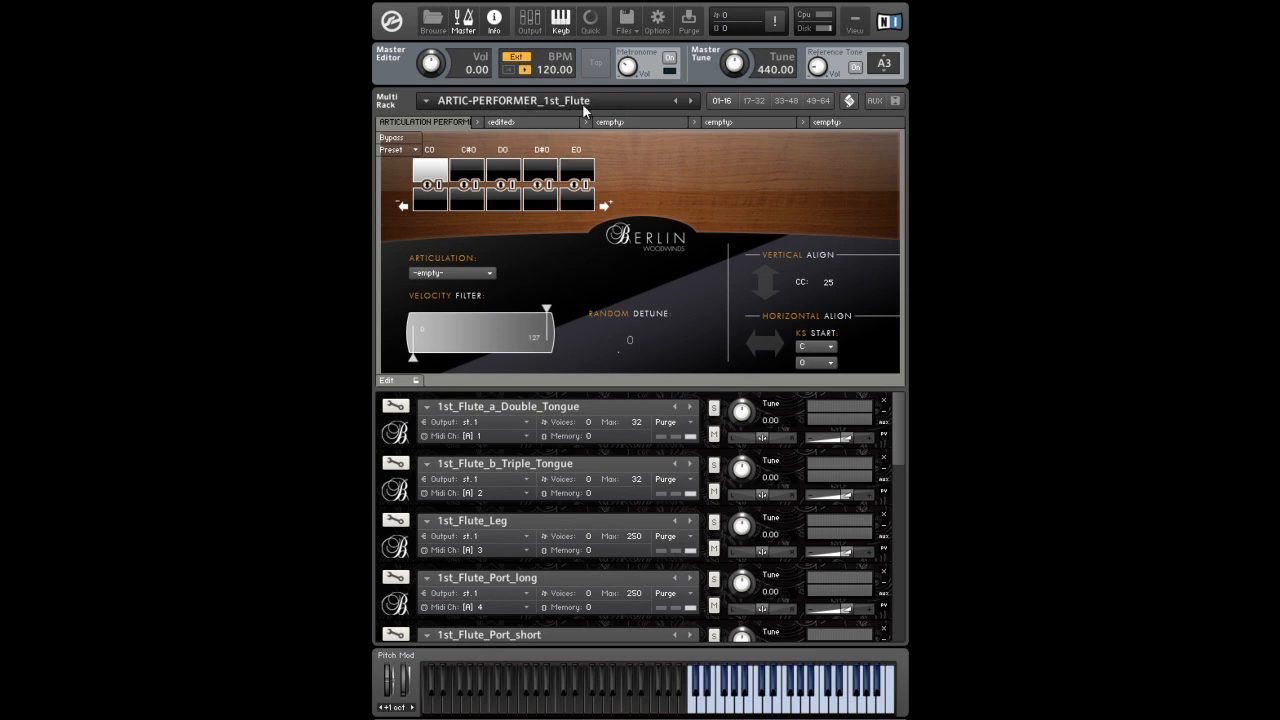
Expand the articulation grid to nine keyswitch columns, running from C0 to Ab0.
left_click(542, 207)
left_click(460, 172)
left_click(437, 172)
left_click(607, 207)
left_click(645, 208)
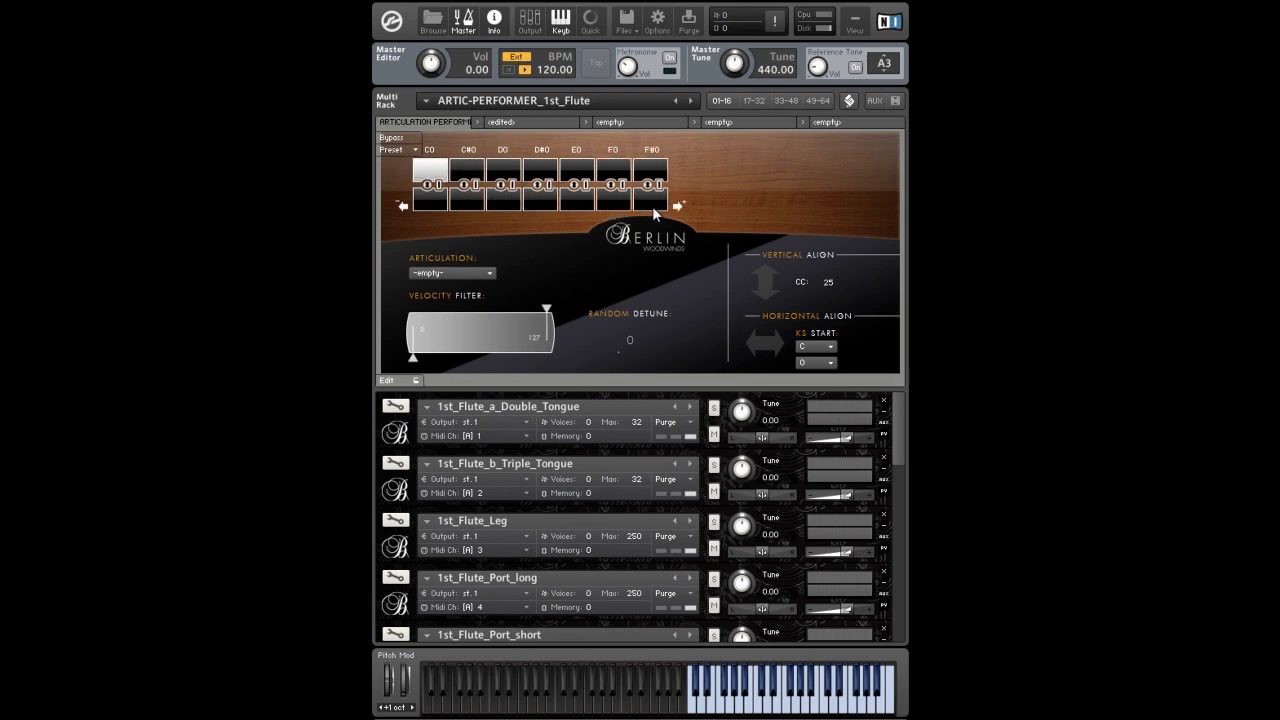
left_click(677, 207)
left_click(716, 206)
left_click(753, 207)
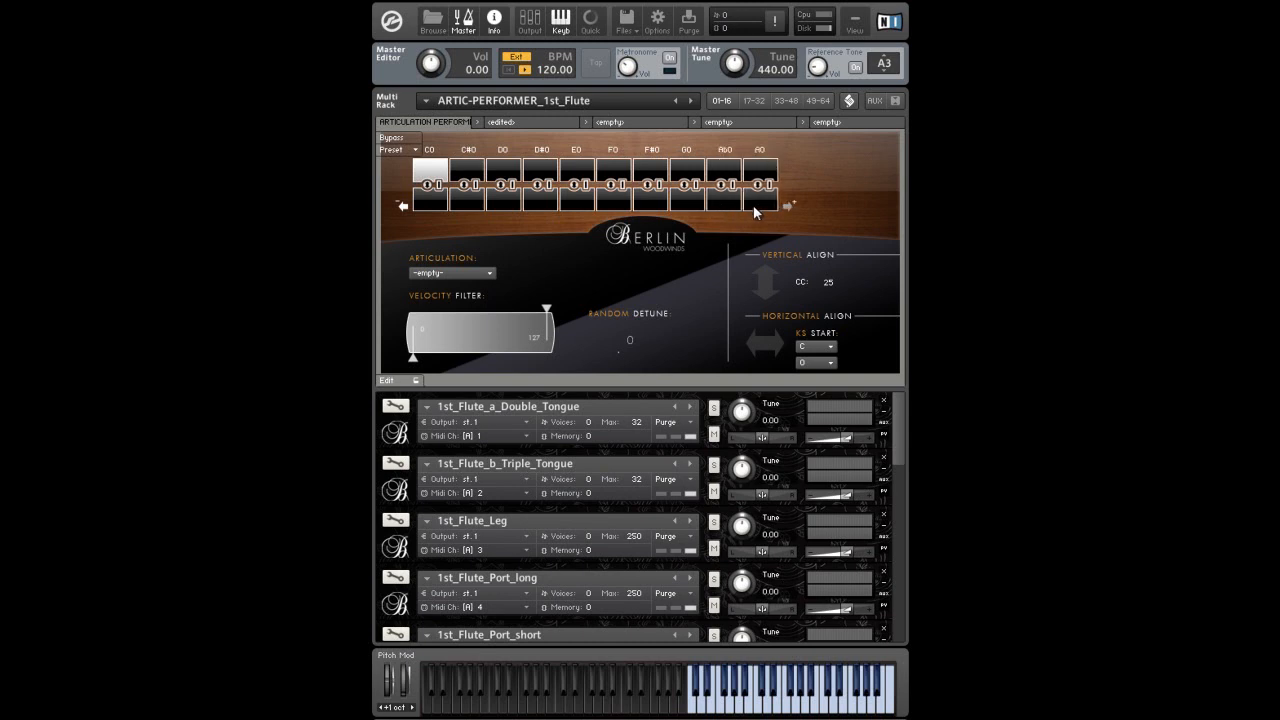
left_click(404, 206)
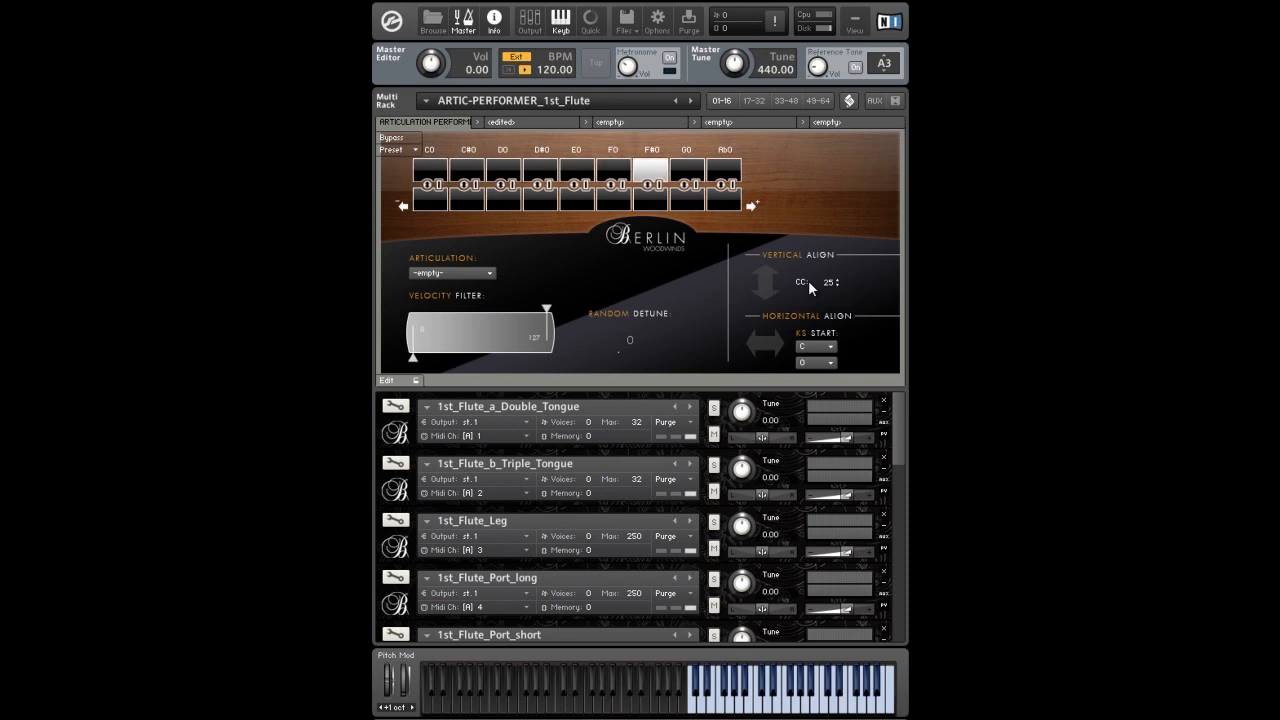
Switch the horizontal alignment's keyswitch start note to F# and back to C.
left_click(828, 346)
left_click(810, 452)
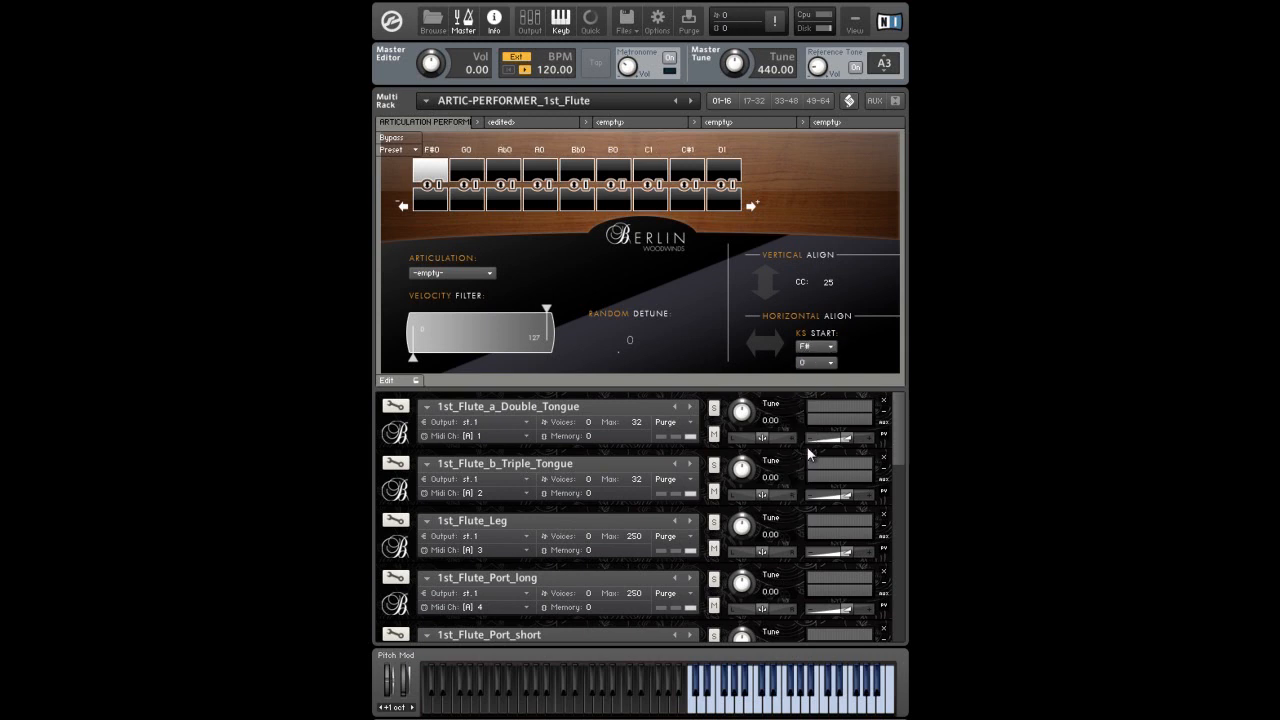
left_click(806, 348)
left_click(804, 363)
Switch the keyswitch start octave to -2 and back to 0.
left_click(811, 363)
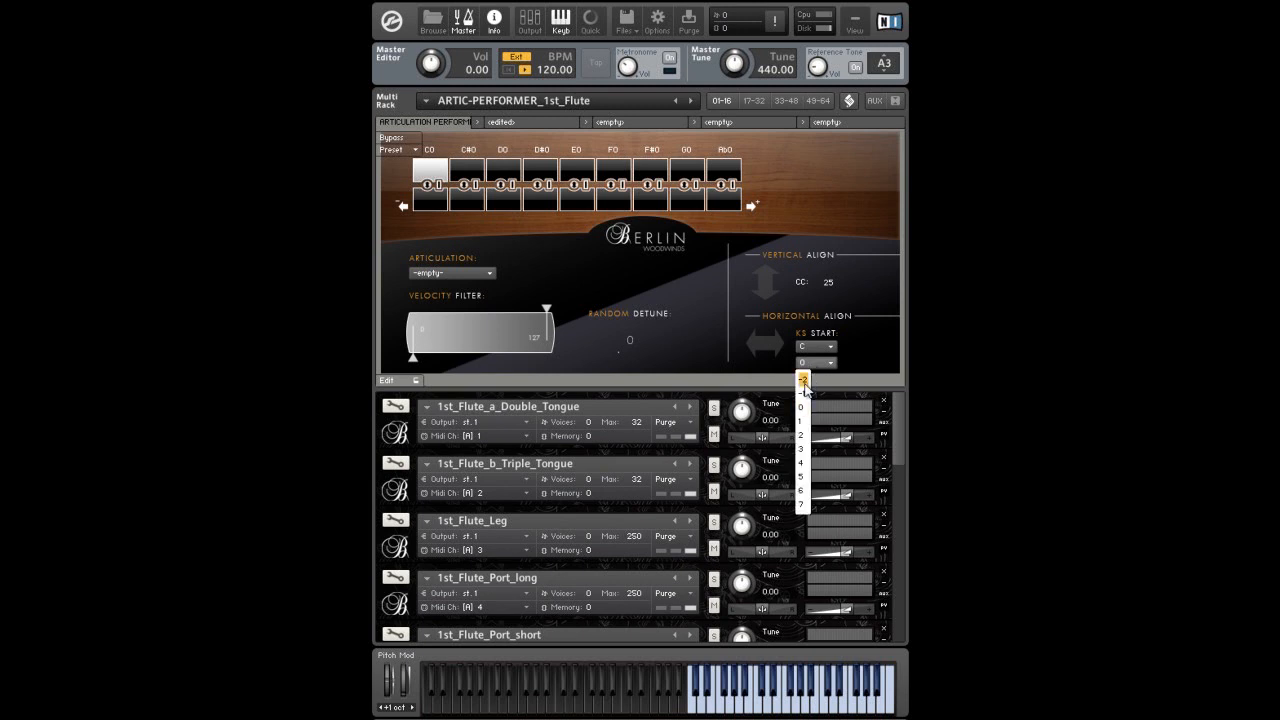
left_click(804, 380)
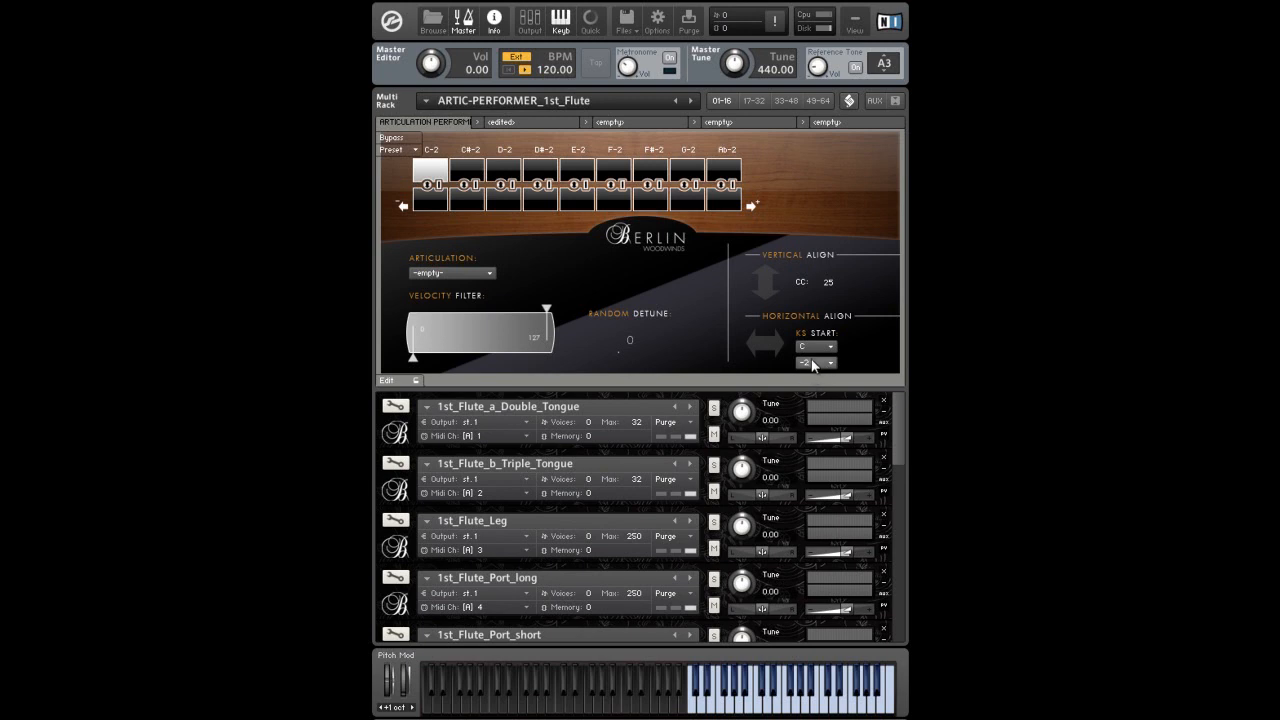
left_click(811, 363)
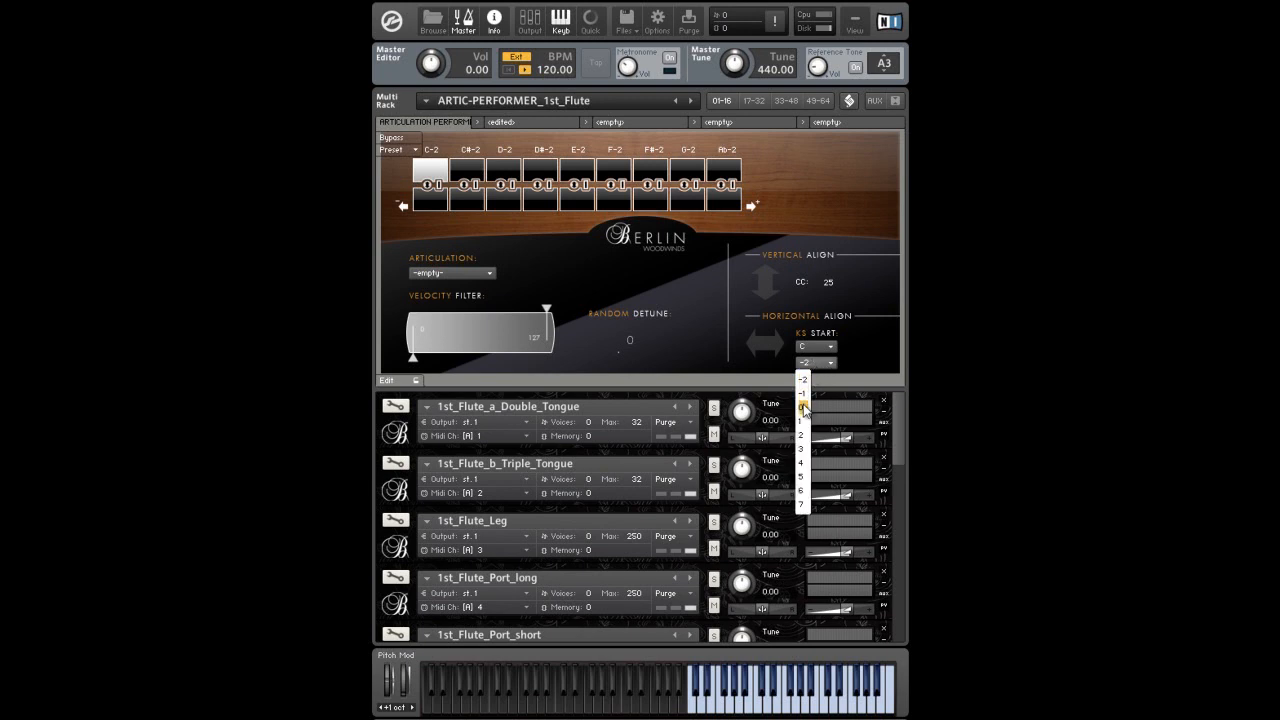
left_click(802, 402)
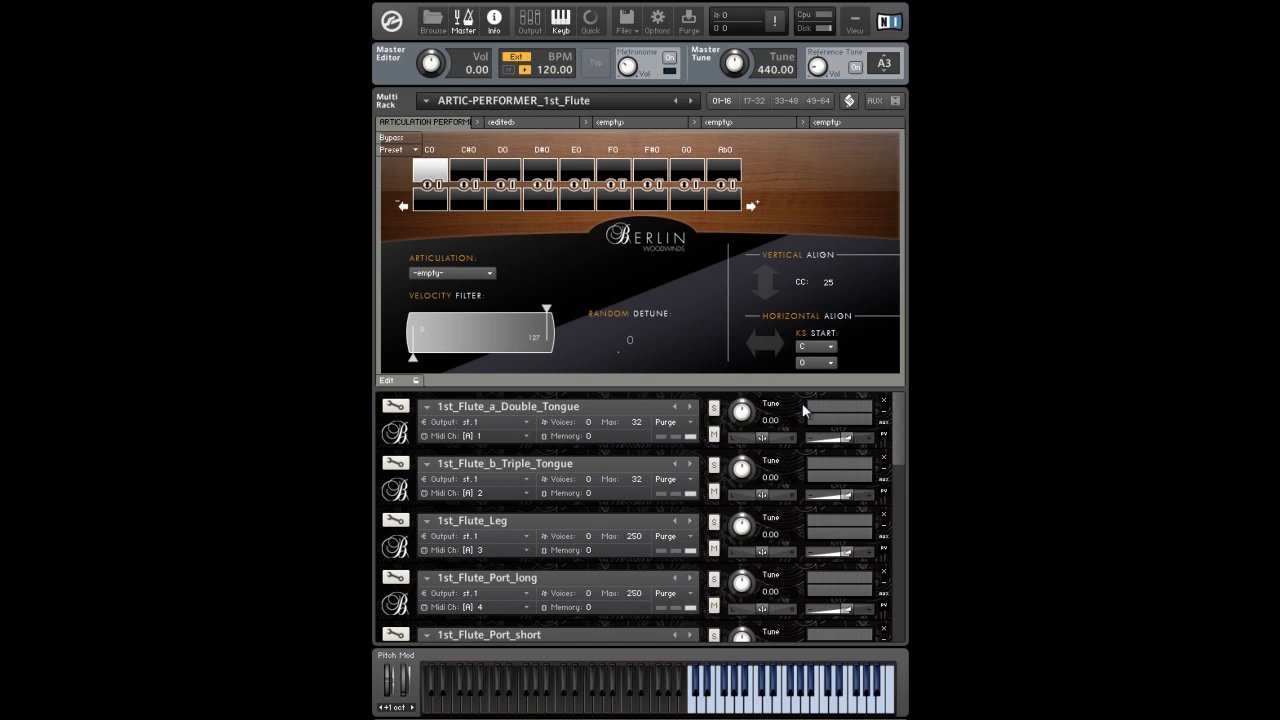
Assign the Sustain (1) articulation to the upper C0 slot and Double Tongue to the upper C#0 slot.
left_click(478, 276)
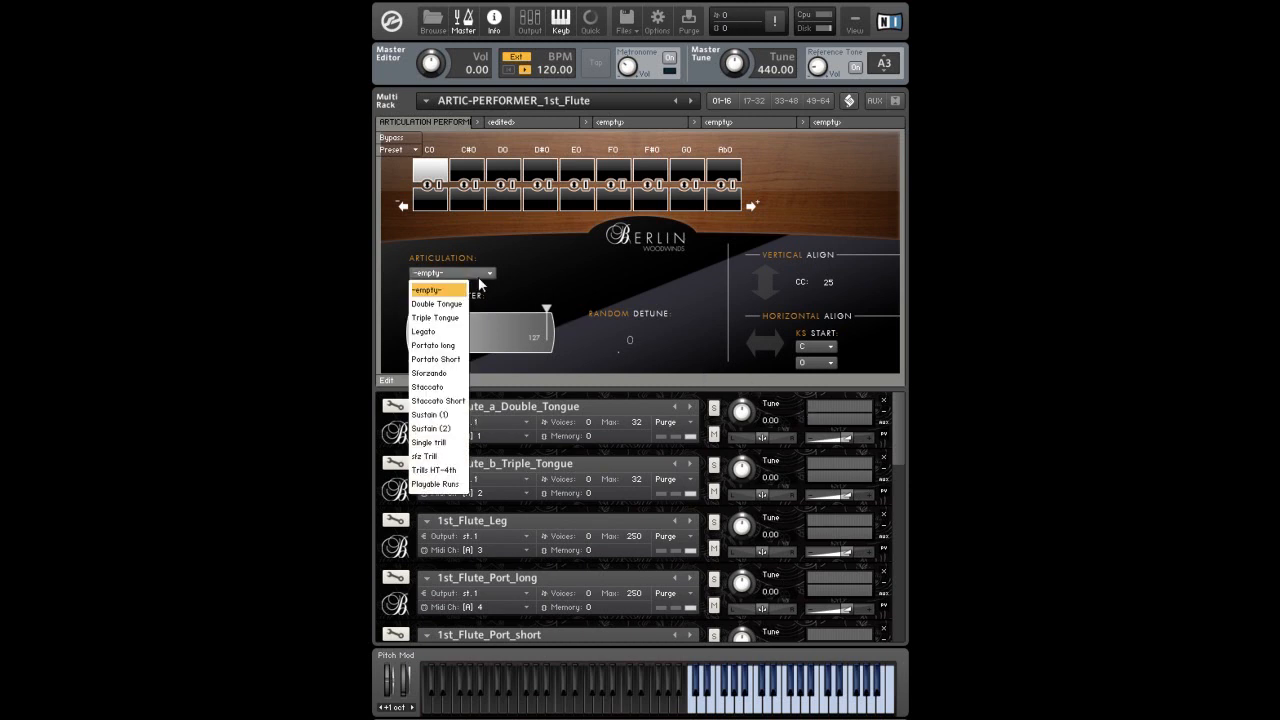
left_click(430, 420)
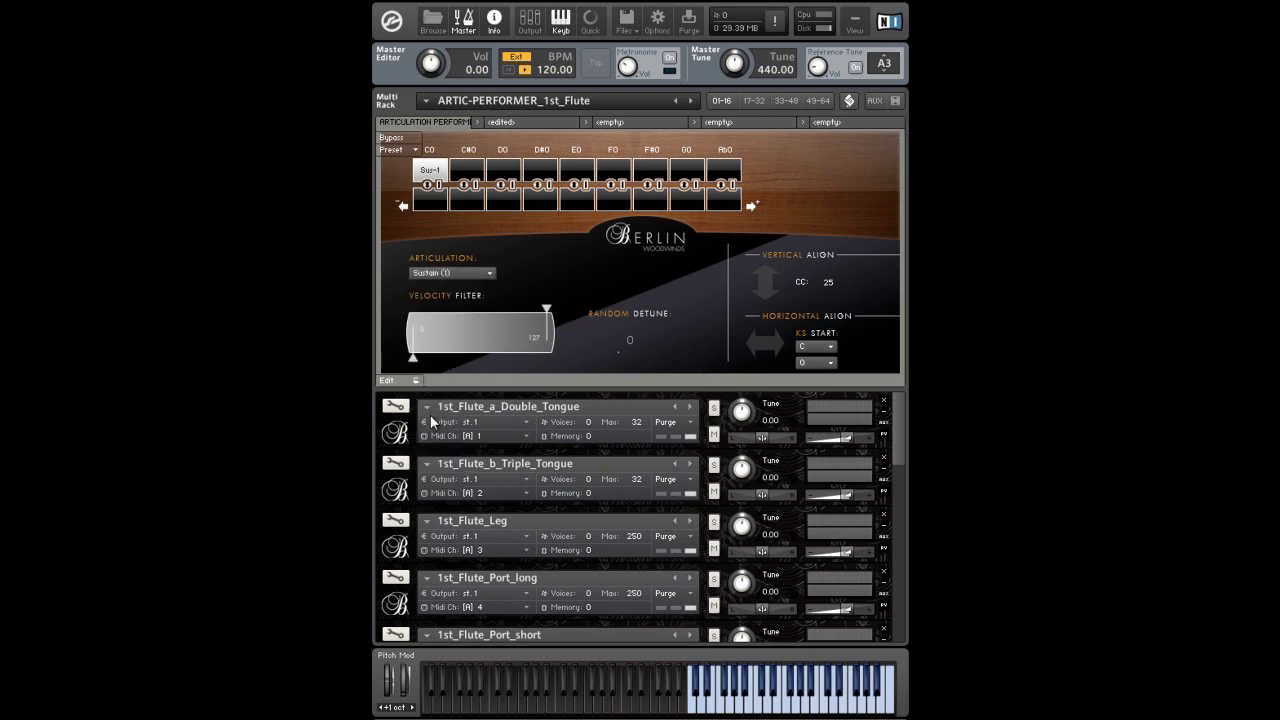
left_click(467, 172)
left_click(452, 272)
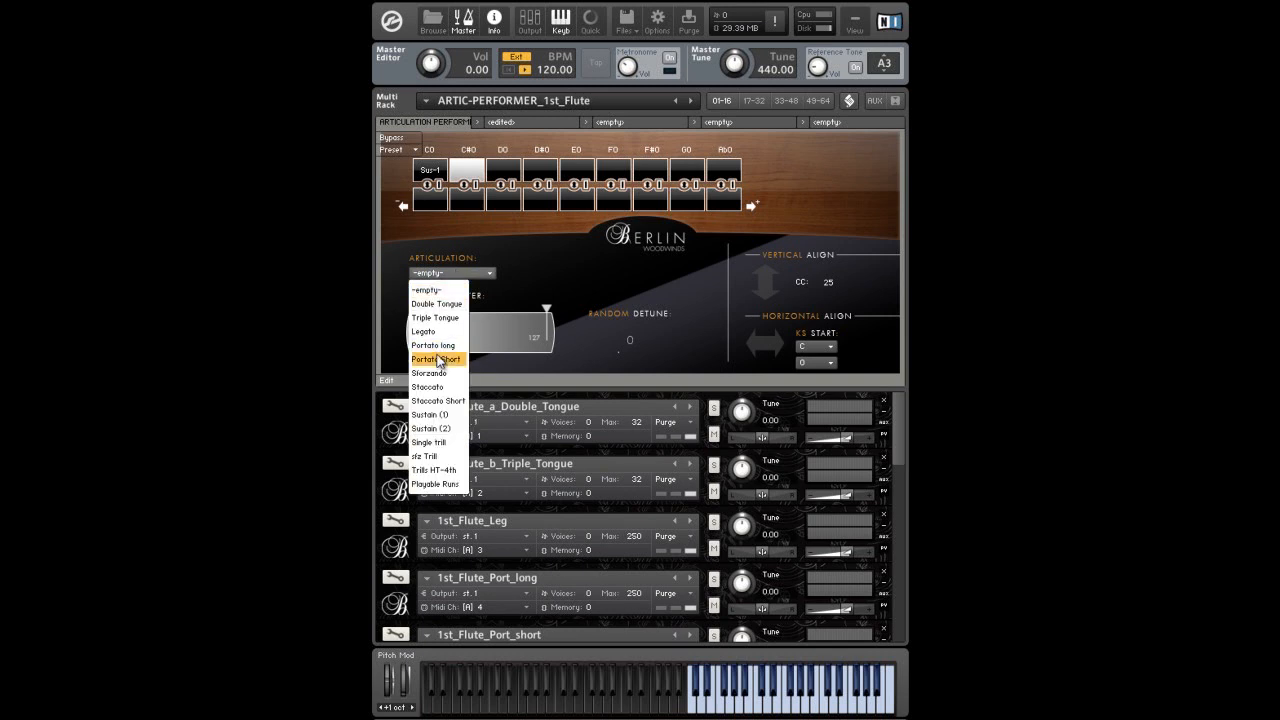
left_click(437, 305)
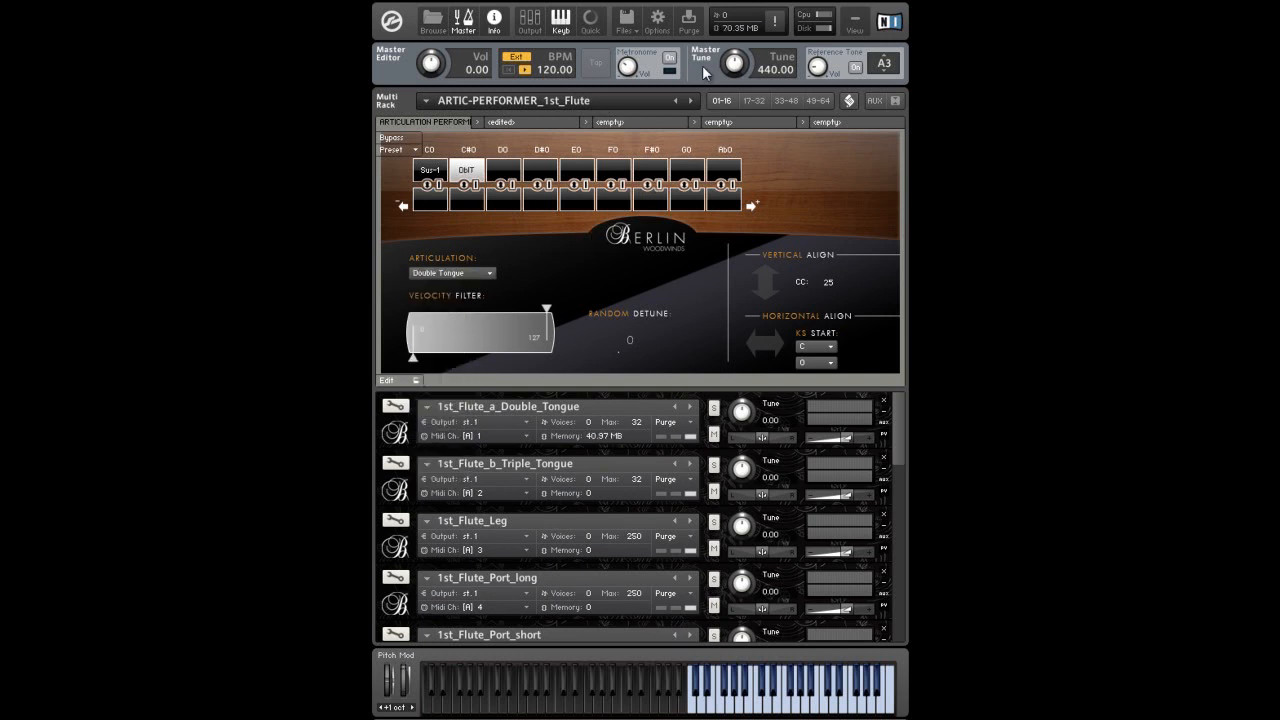
Clear the upper C#0 slot to empty and reassign Double Tongue to it.
left_click(458, 274)
left_click(431, 290)
left_click(442, 269)
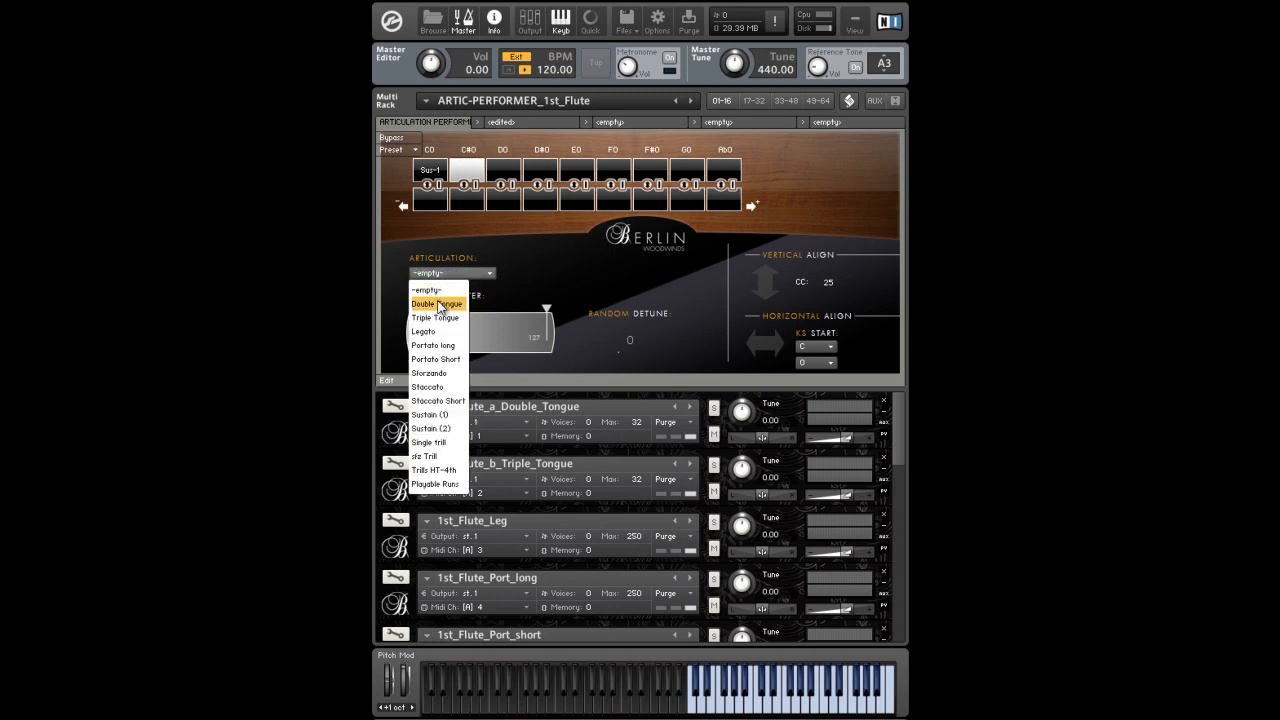
left_click(439, 300)
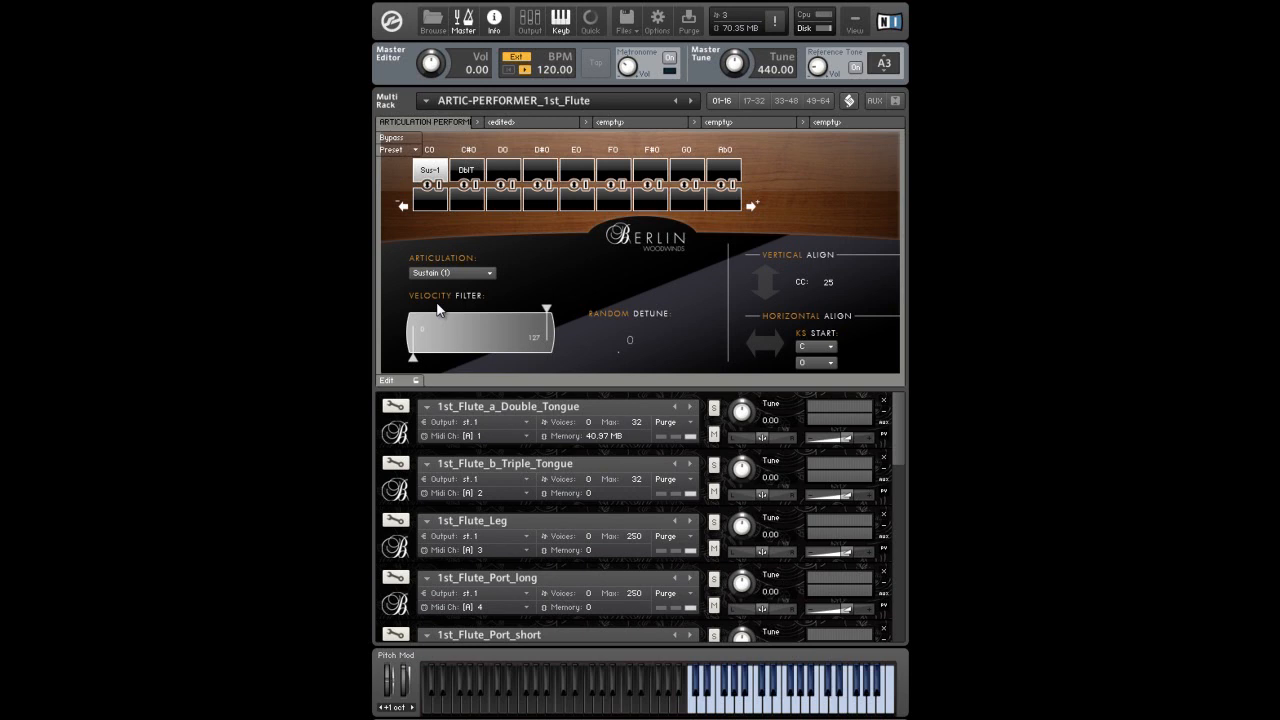
Assign Staccato Short to the lower C0 slot and combine it with the upper C0 slot.
left_click(440, 188)
left_click(428, 186)
left_click(431, 200)
left_click(445, 271)
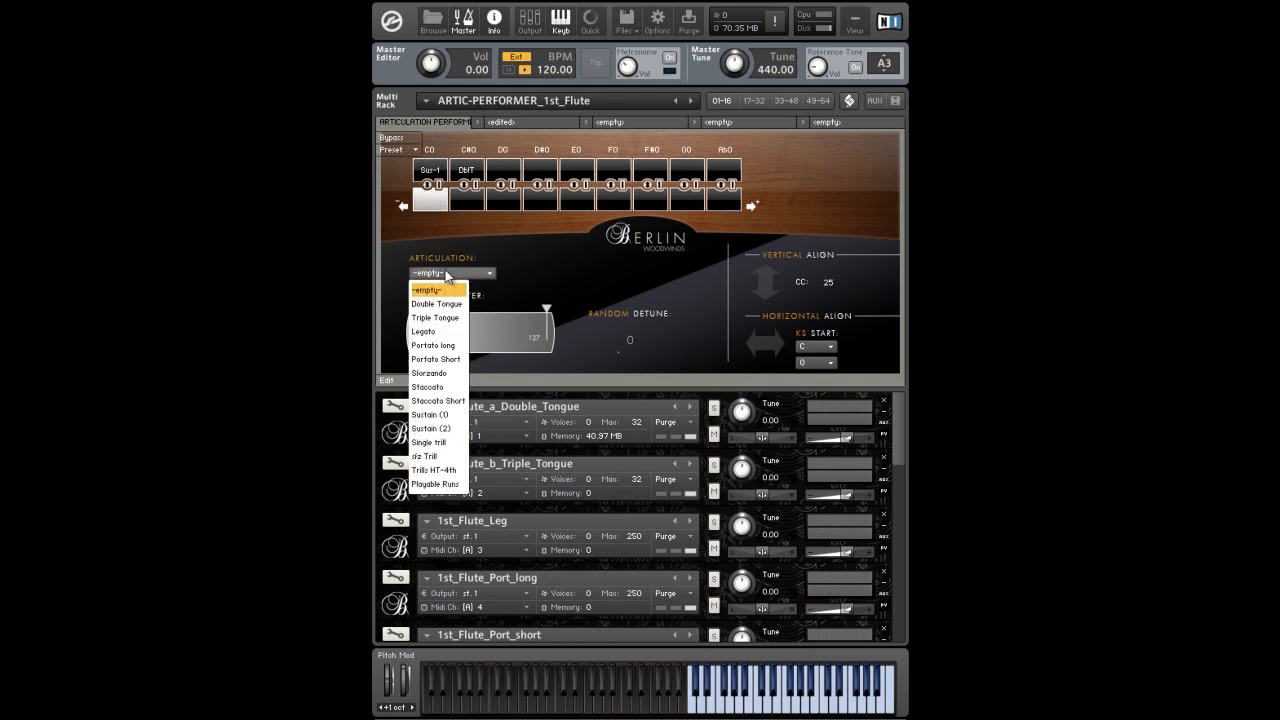
left_click(440, 400)
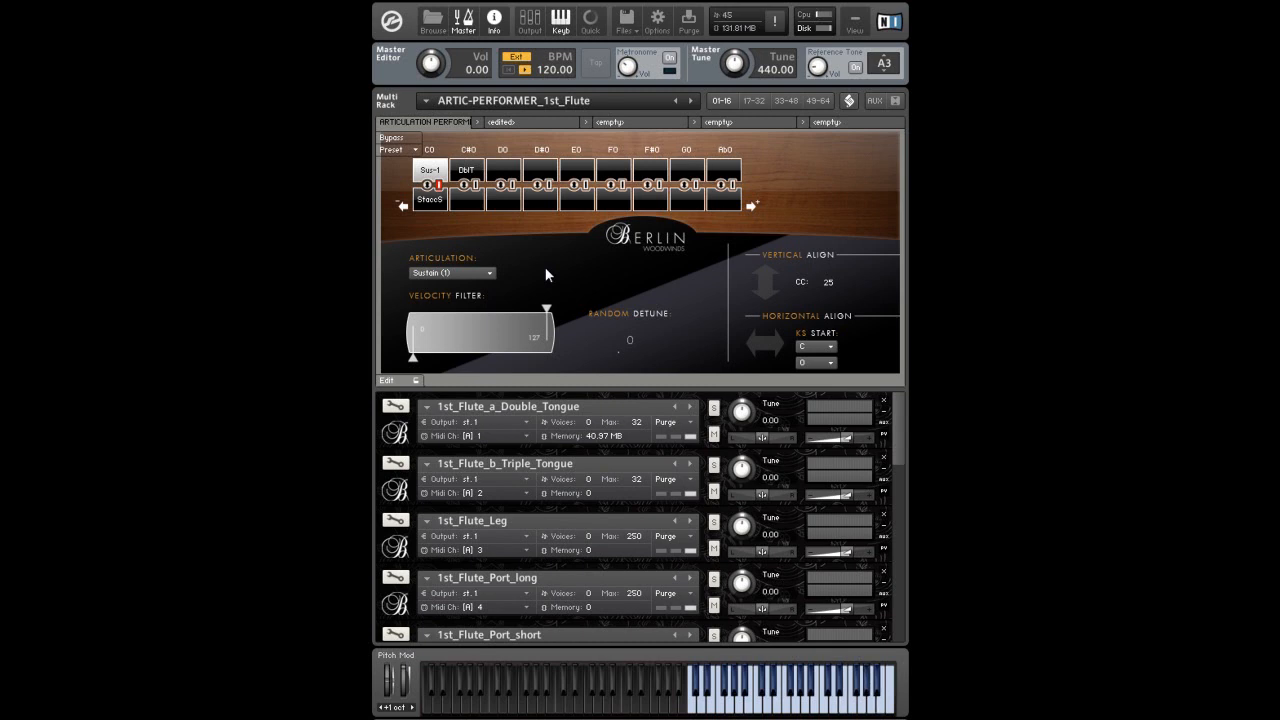
Raise the lower velocity limit of the Staccato Short slot in C0 and reduce the upper velocity limit of its Sustain (1) slot.
left_click(442, 202)
mouse_move(546, 310)
left_mouse_down()
mouse_move(529, 315)
mouse_move(562, 316)
left_mouse_up()
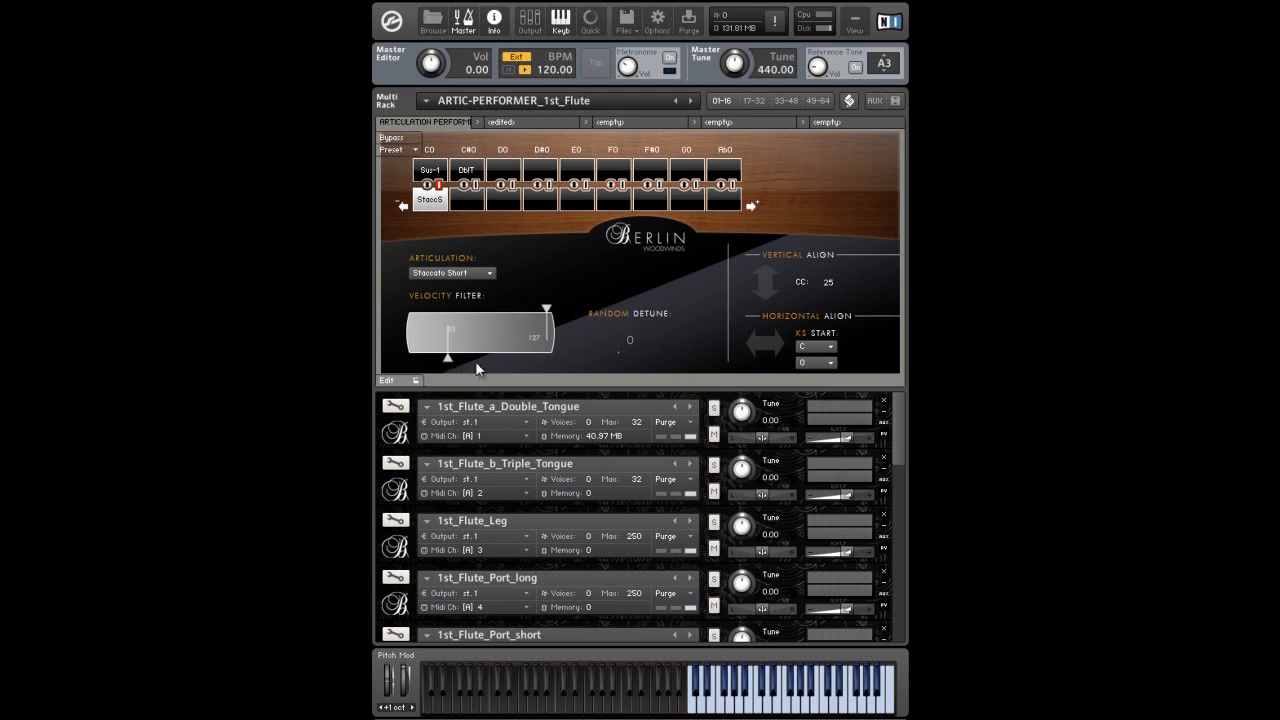
left_click_drag(510, 366, 536, 362)
left_click(434, 167)
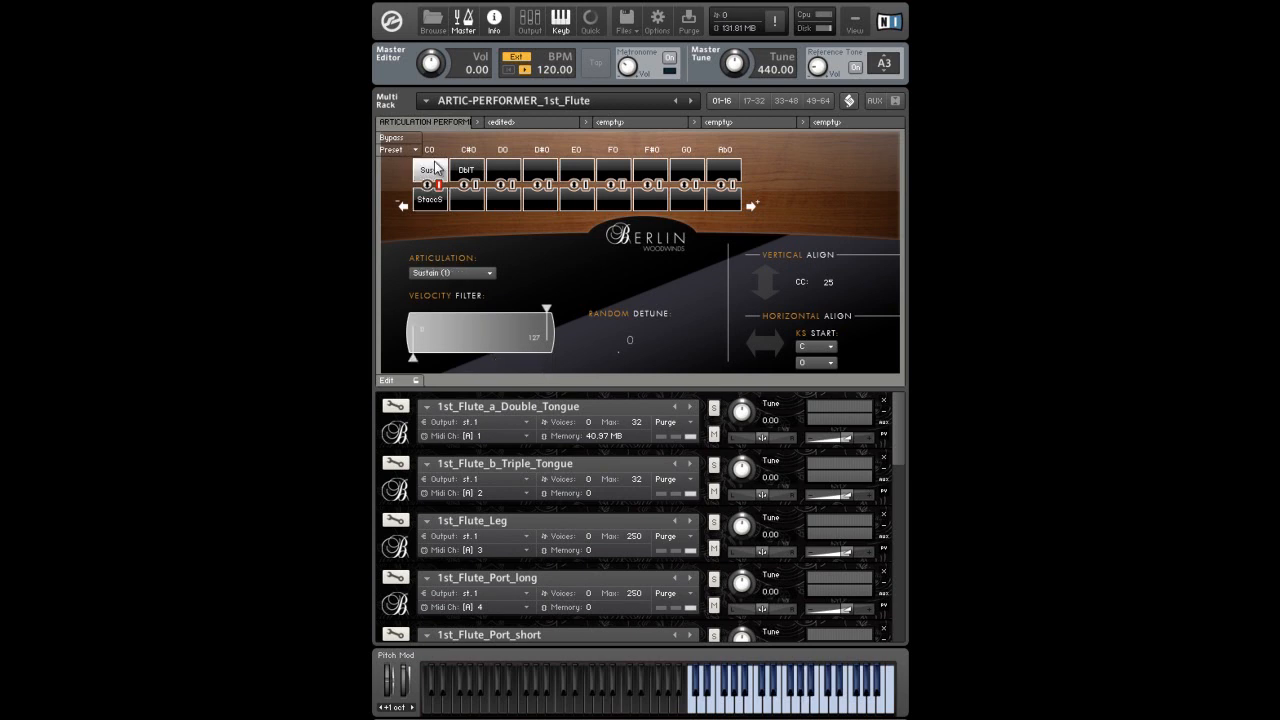
left_click_drag(547, 310, 477, 310)
Assign Sustain (1) to the upper D0 slot and Sustain (2) to the lower one, and link the pair with the first link option.
left_click(503, 172)
left_click(473, 271)
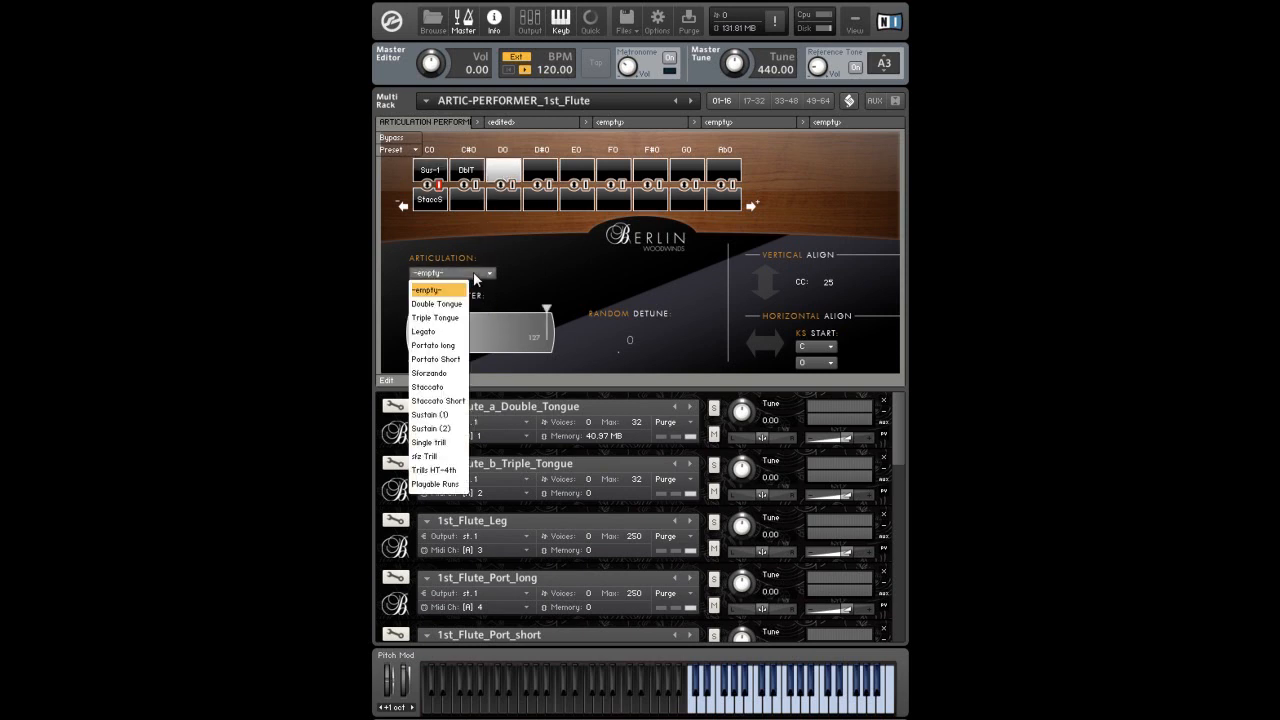
left_click(432, 415)
left_click(502, 198)
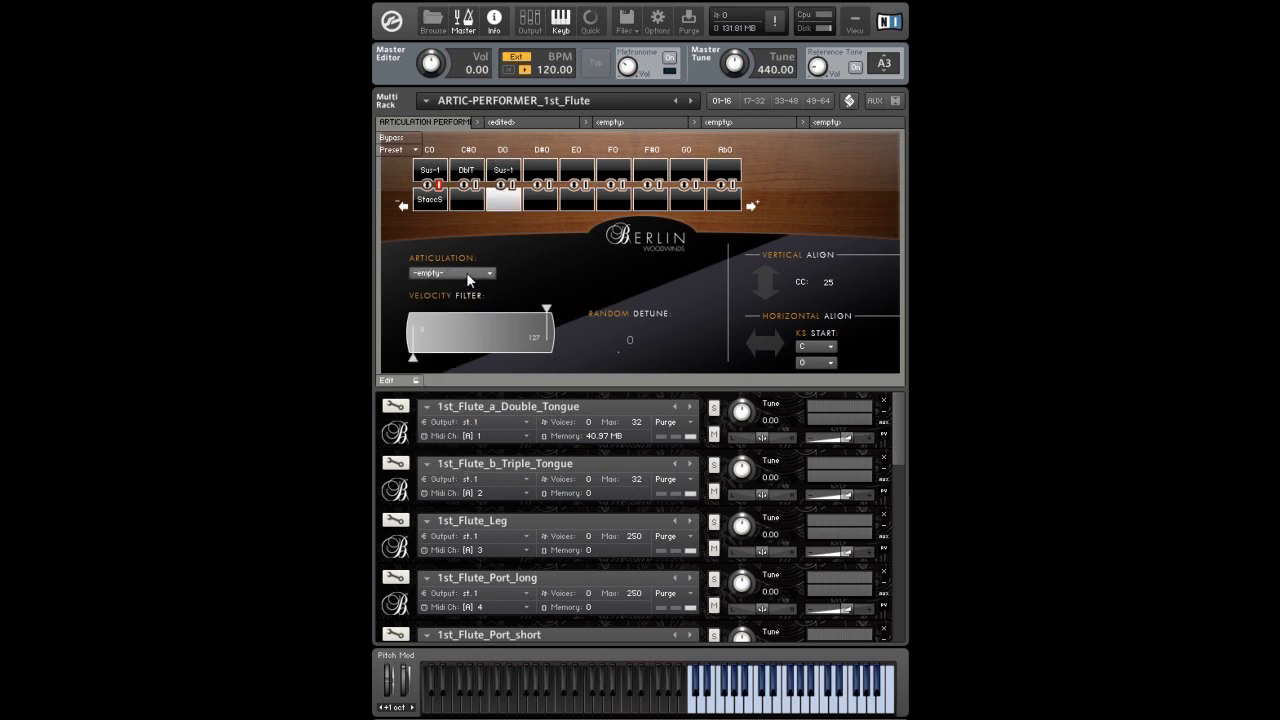
left_click(466, 272)
left_click(441, 430)
scroll(897, 432, "down", 1)
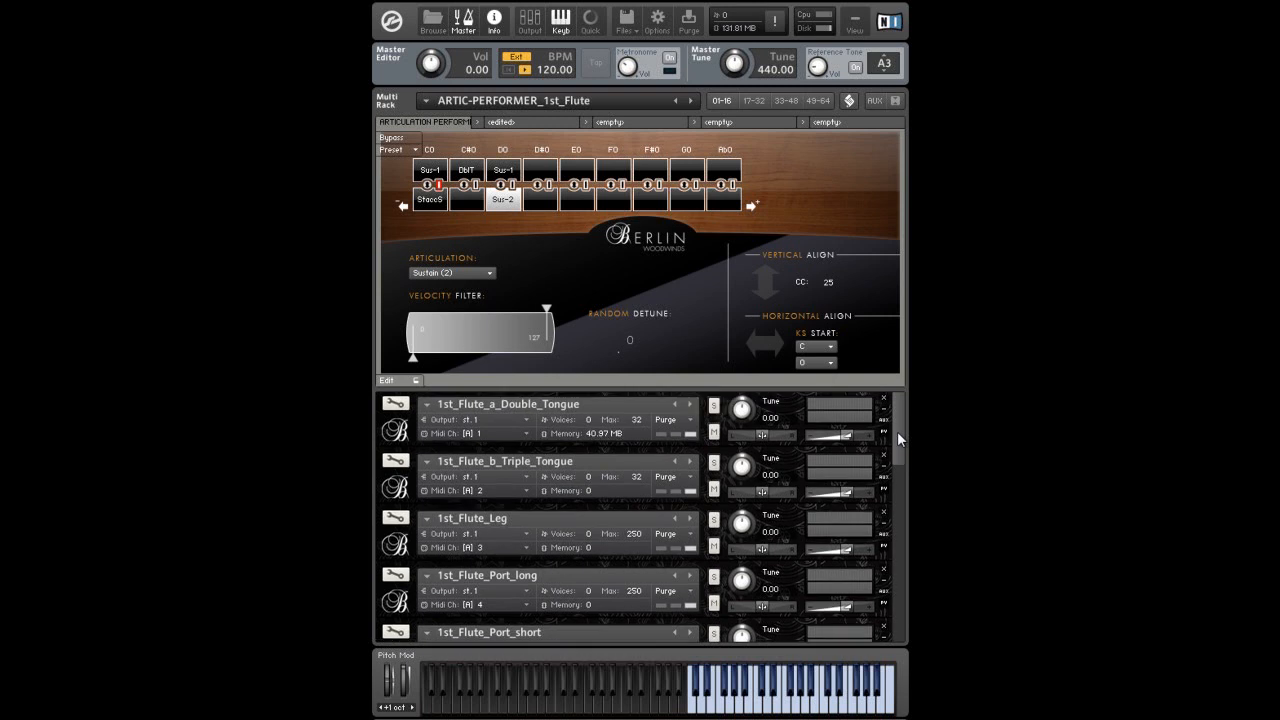
left_click(501, 185)
Set the 1st_Flute_Sus instrument on MIDI channel 10 to Without Vibr.
left_click_drag(896, 406, 896, 530)
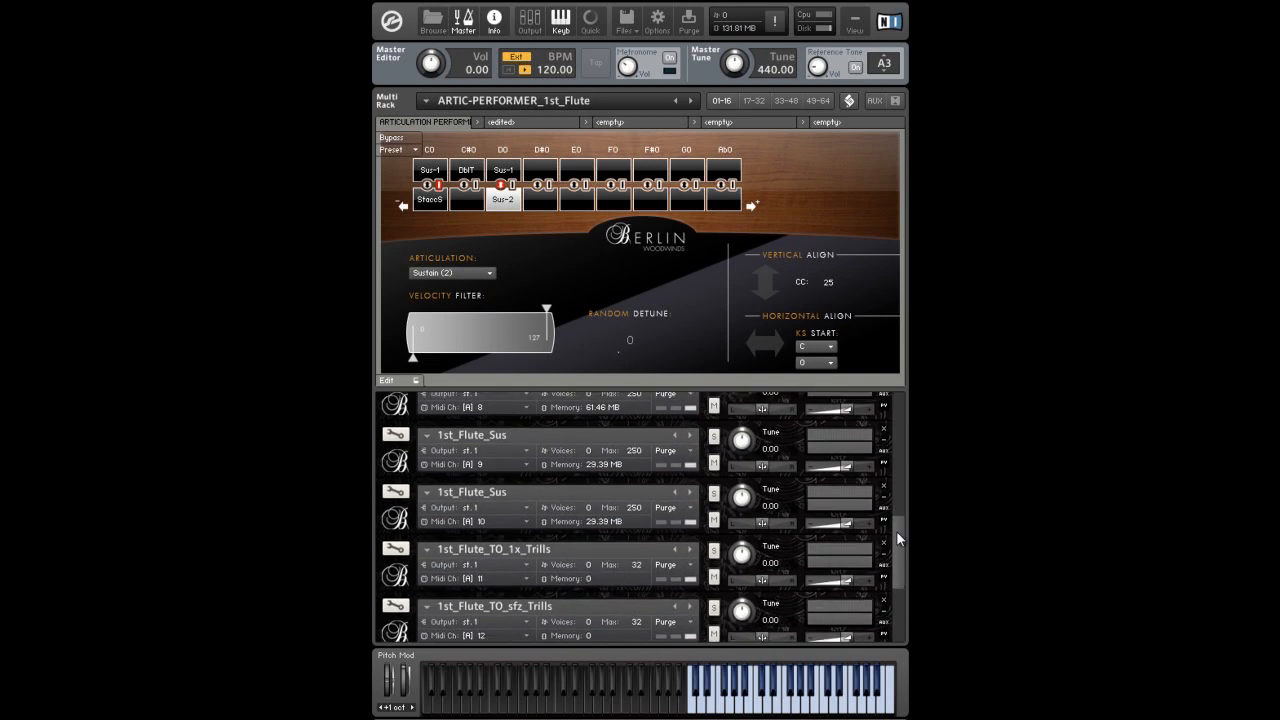
left_click(388, 468)
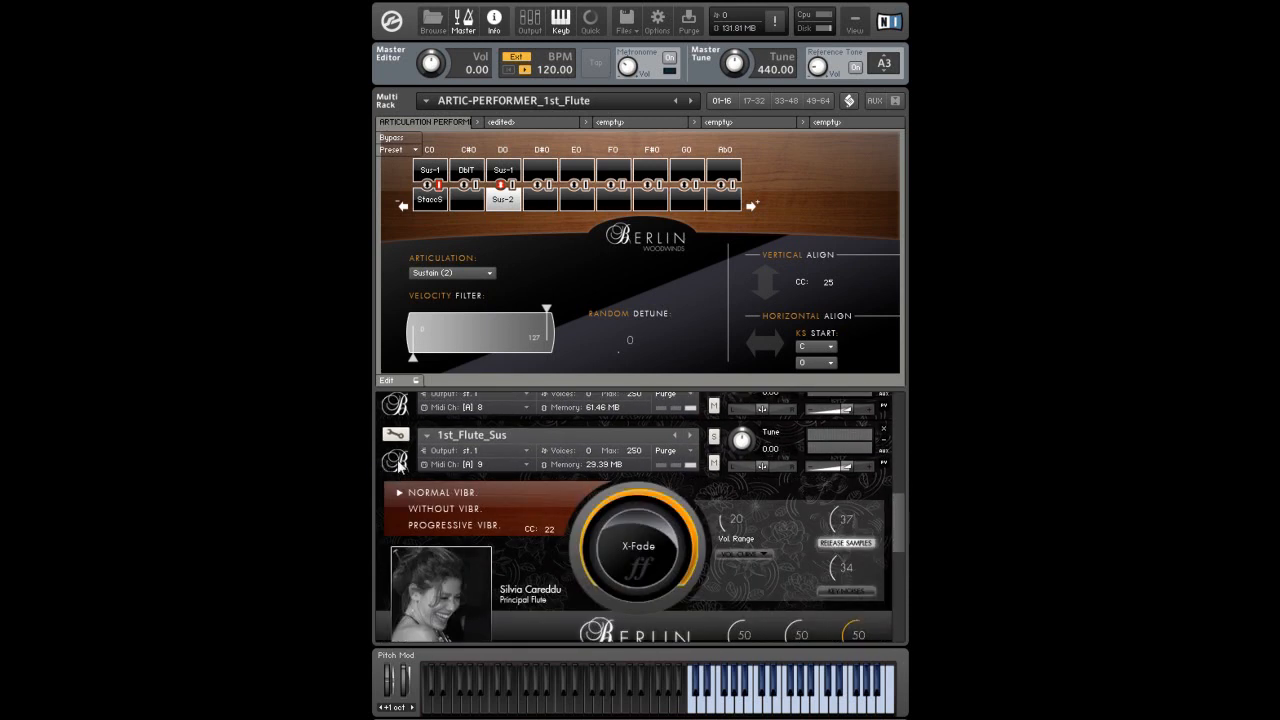
left_click(396, 466)
left_click(397, 520)
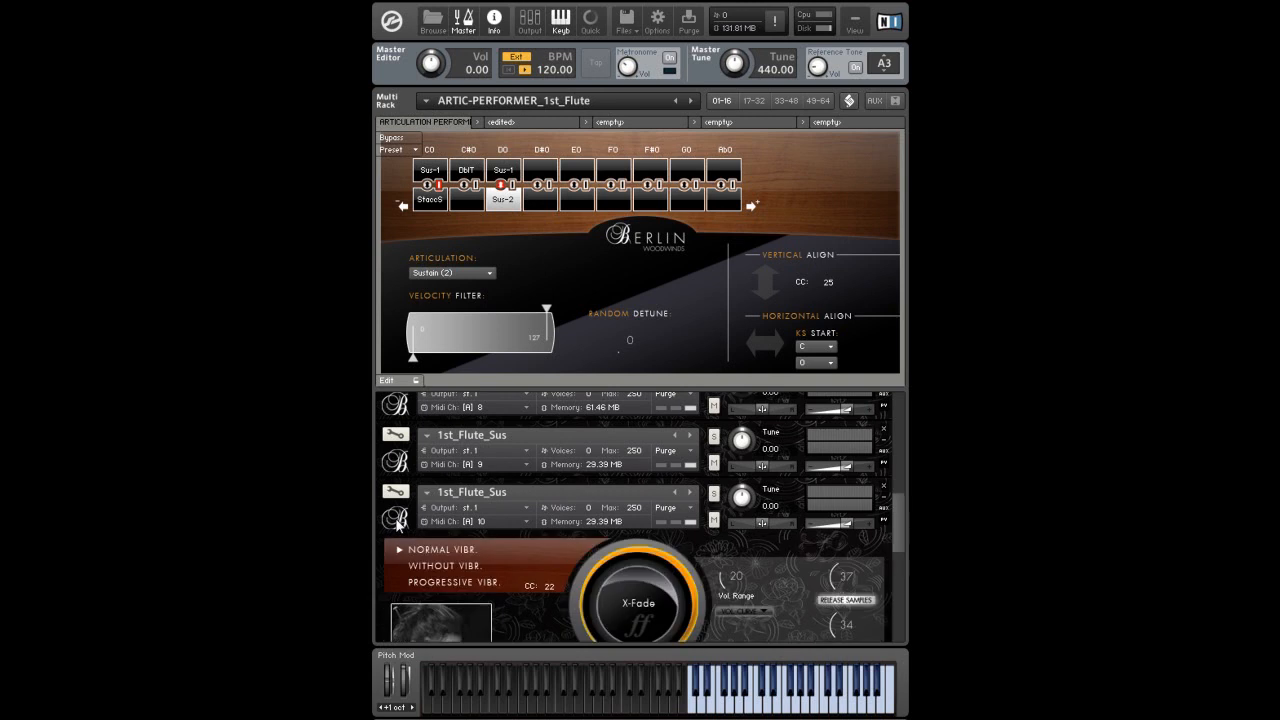
left_click(427, 566)
left_click(396, 520)
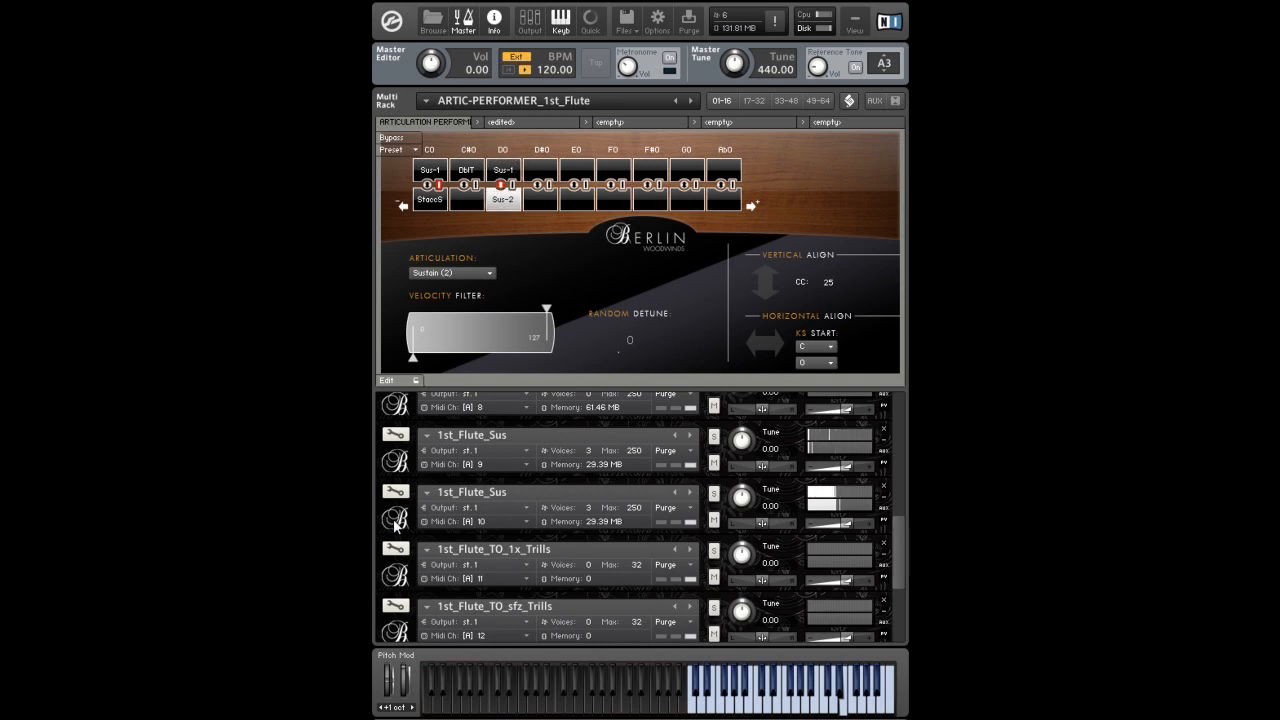
Replace the articulation in the lower D0 slot with Trills HT-4th.
left_click(450, 273)
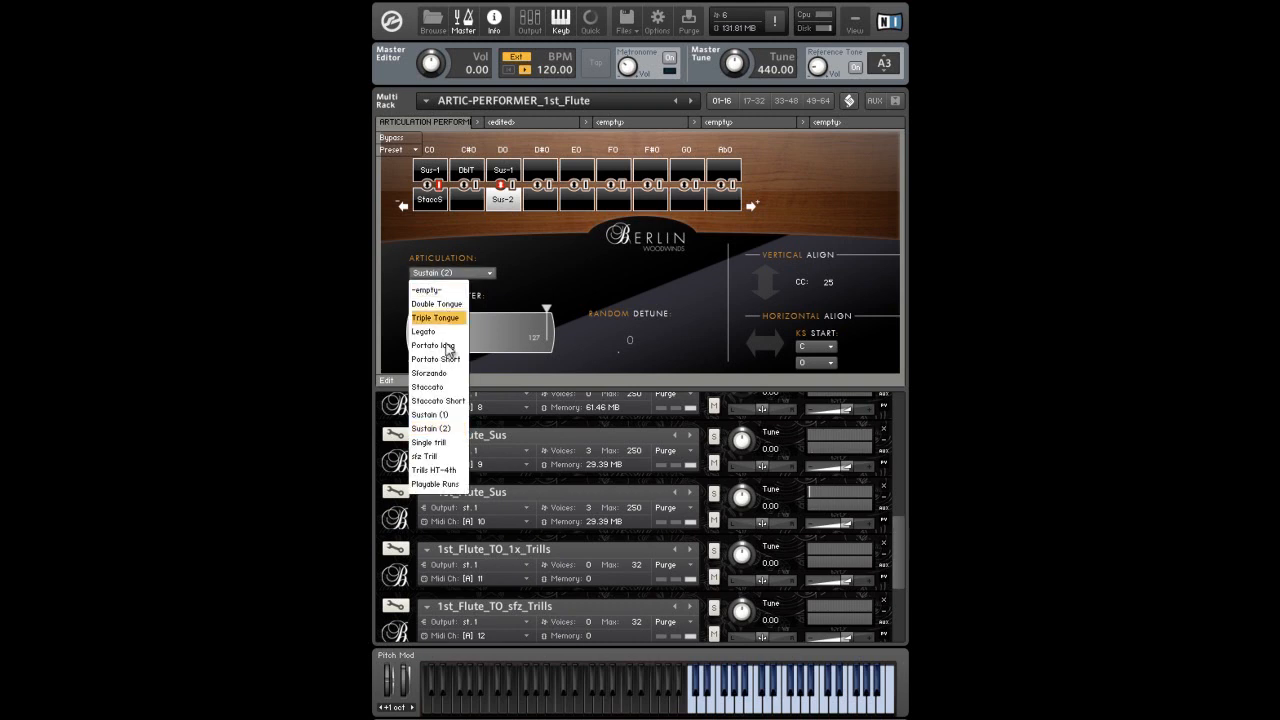
left_click(433, 470)
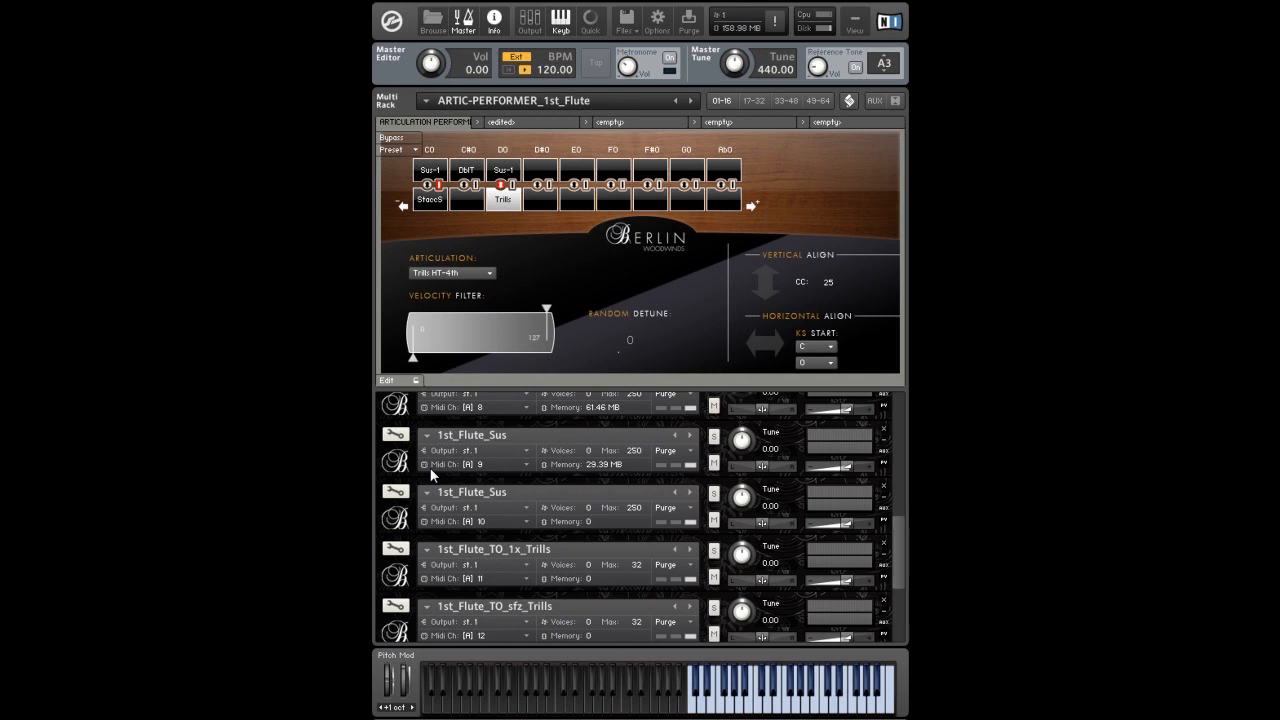
Assign Staccato to the upper D#0 slot and Staccato Short to the lower one, with the lower slot's random detune set to 31.
left_click(539, 163)
left_click(476, 276)
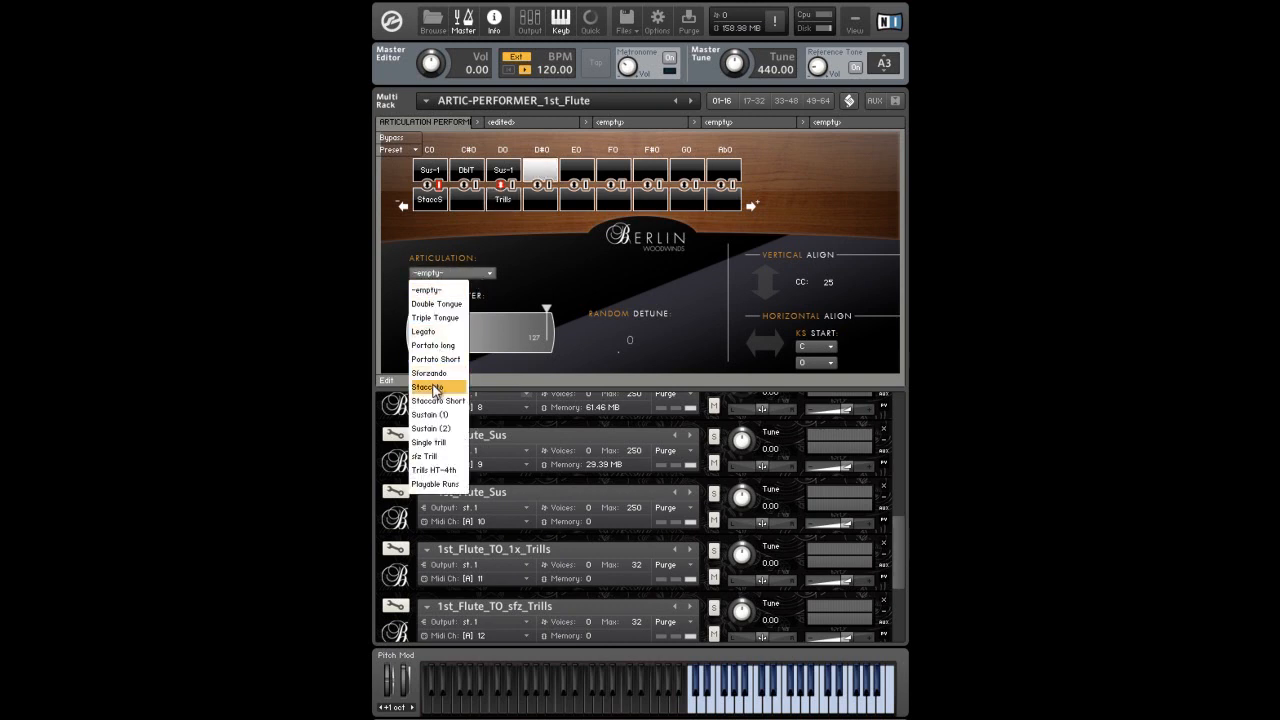
left_click(428, 387)
left_click(545, 198)
left_click(450, 276)
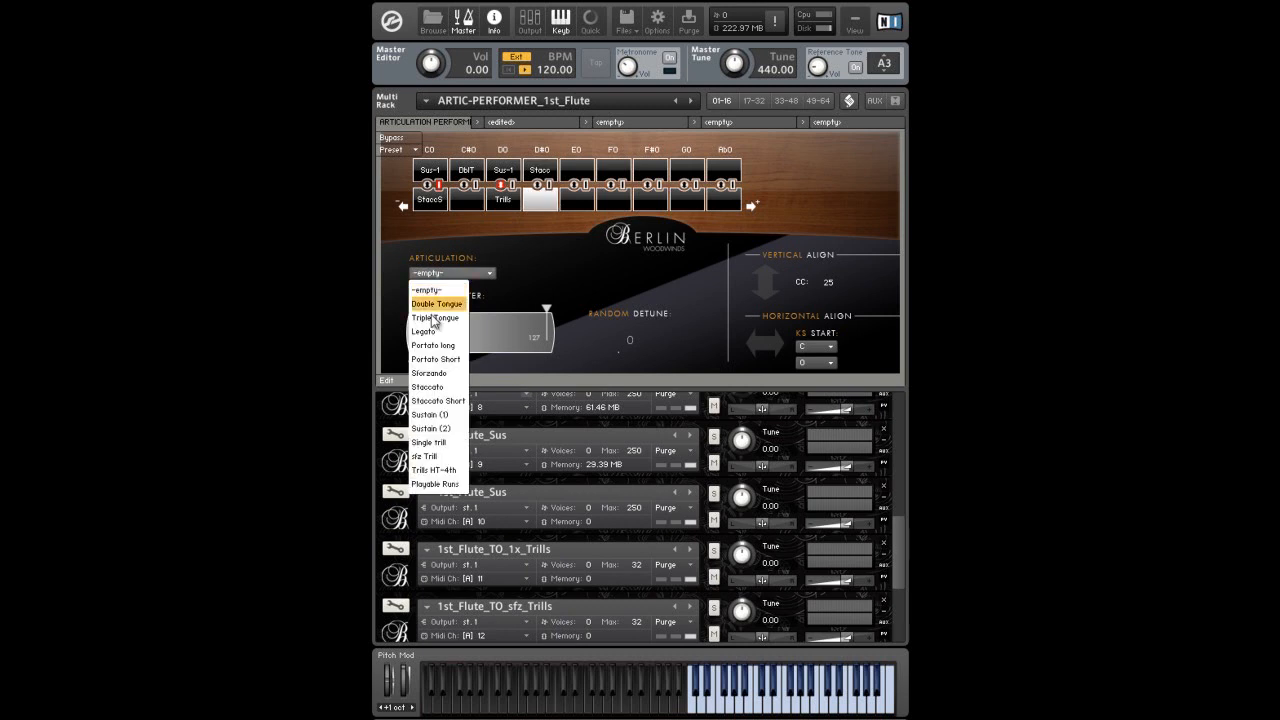
left_click(440, 400)
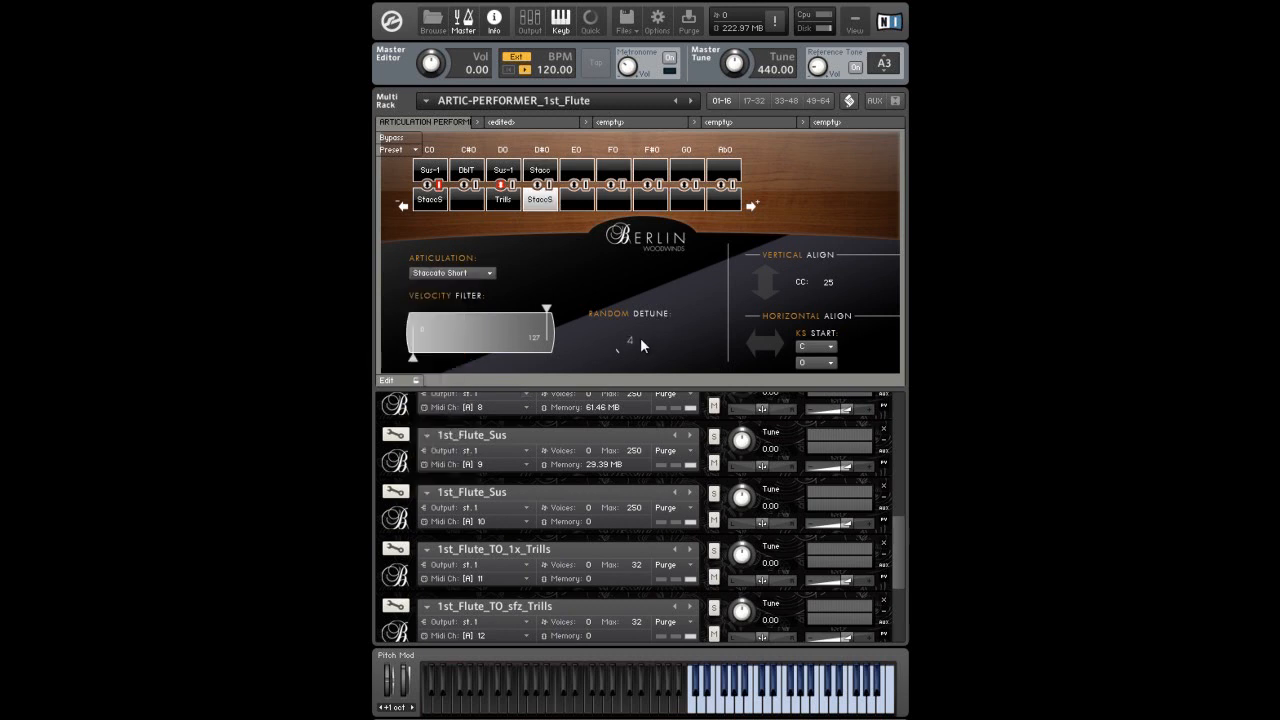
scroll(652, 345, "up", 3)
left_click_drag(902, 532, 901, 406)
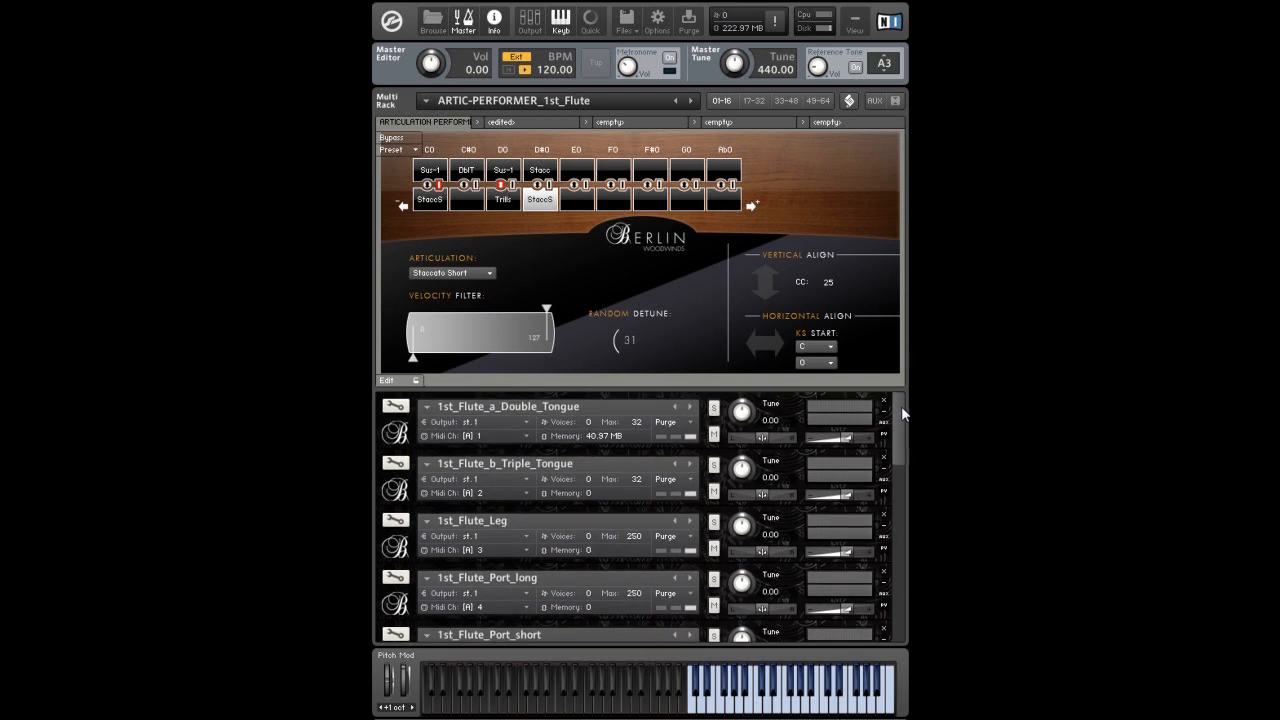